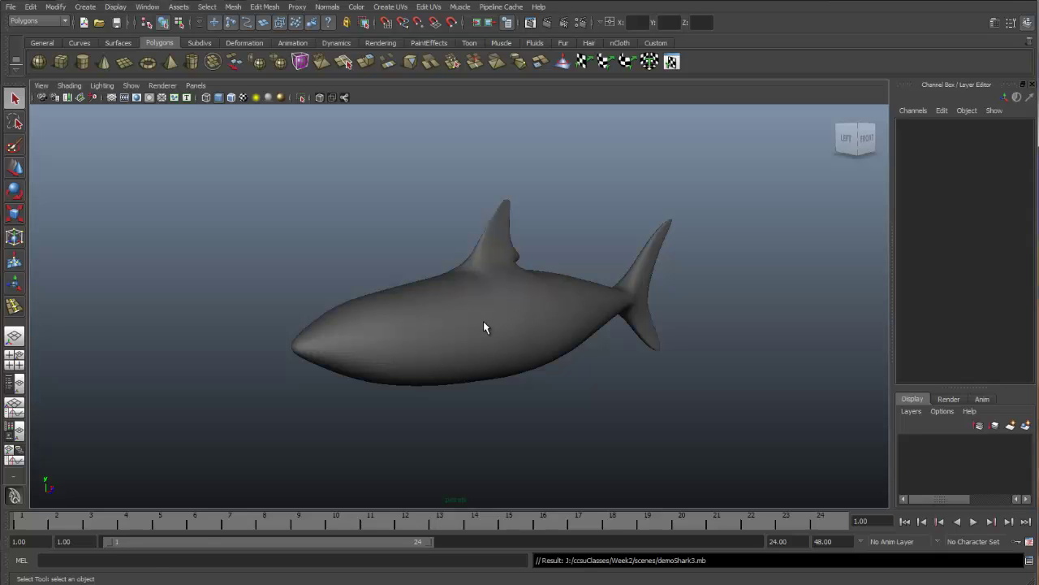
Look around the shark, select it, and show it as its low-poly cage (1).
left_click_drag(484, 323, 527, 321, "alt")
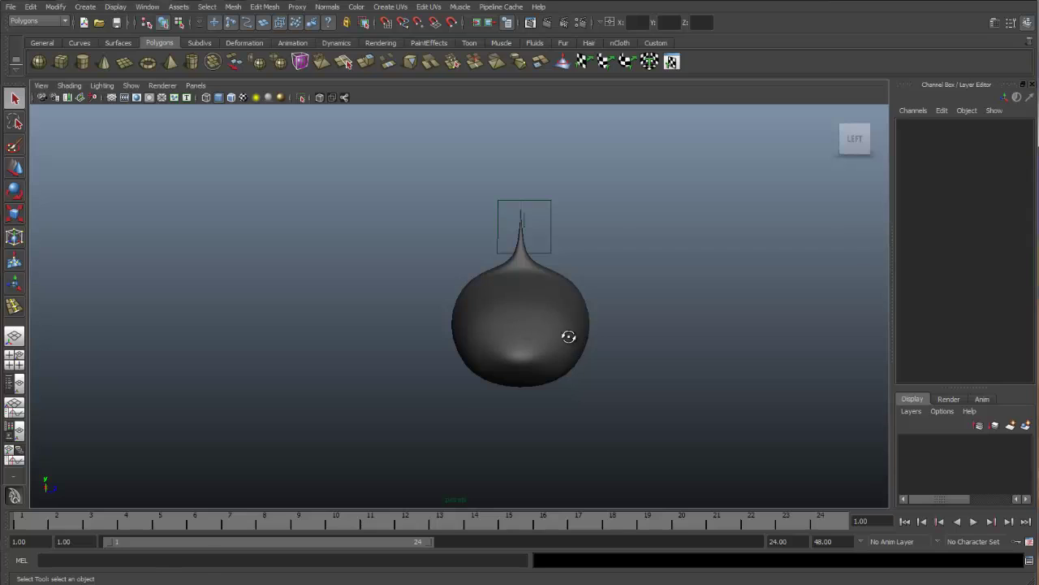
left_click_drag(568, 336, 544, 359, "alt")
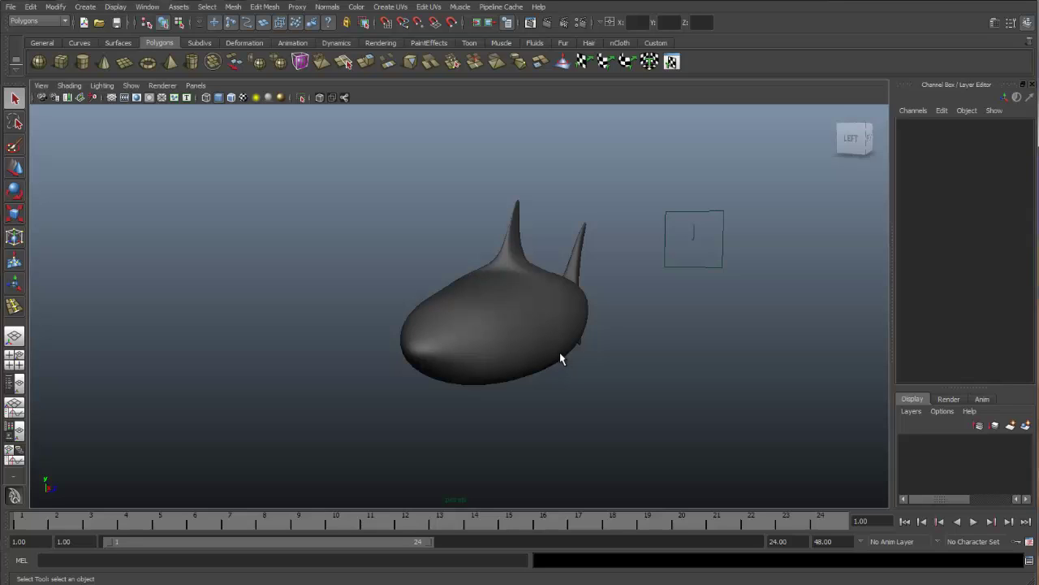
left_click_drag(511, 360, 560, 361, "alt")
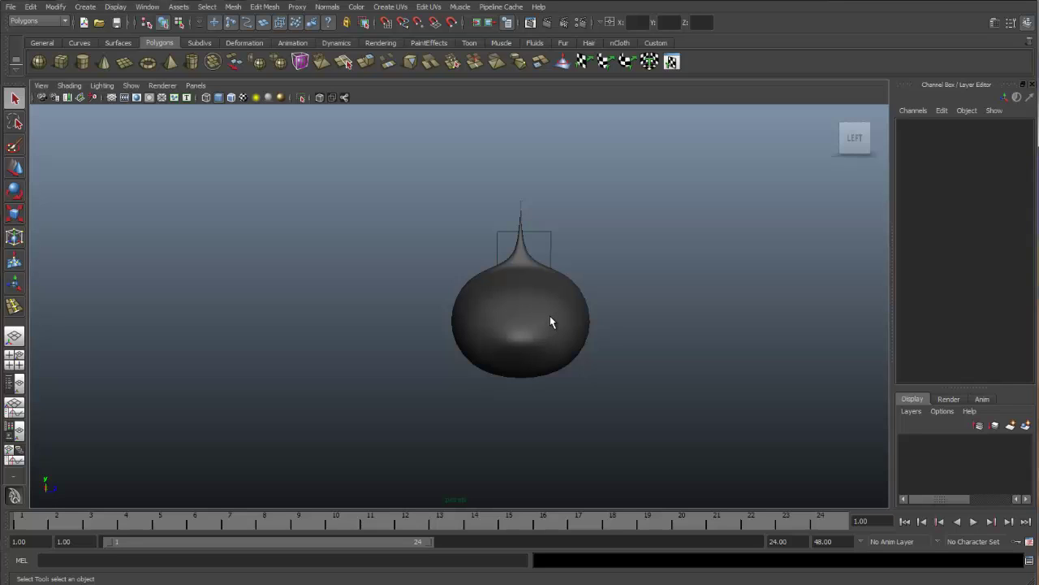
left_click_drag(553, 319, 513, 317, "alt")
left_click(514, 324)
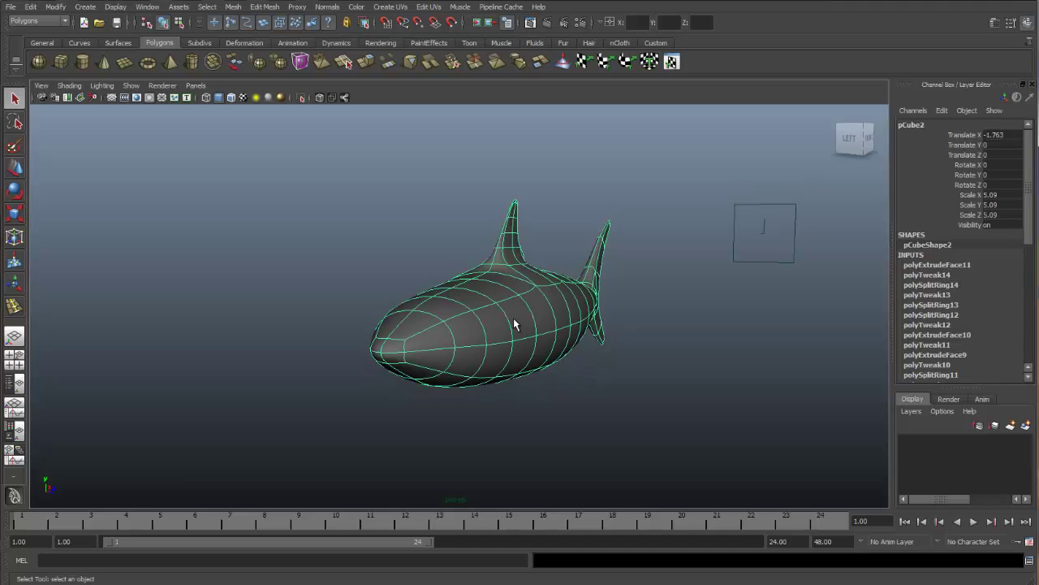
key("1")
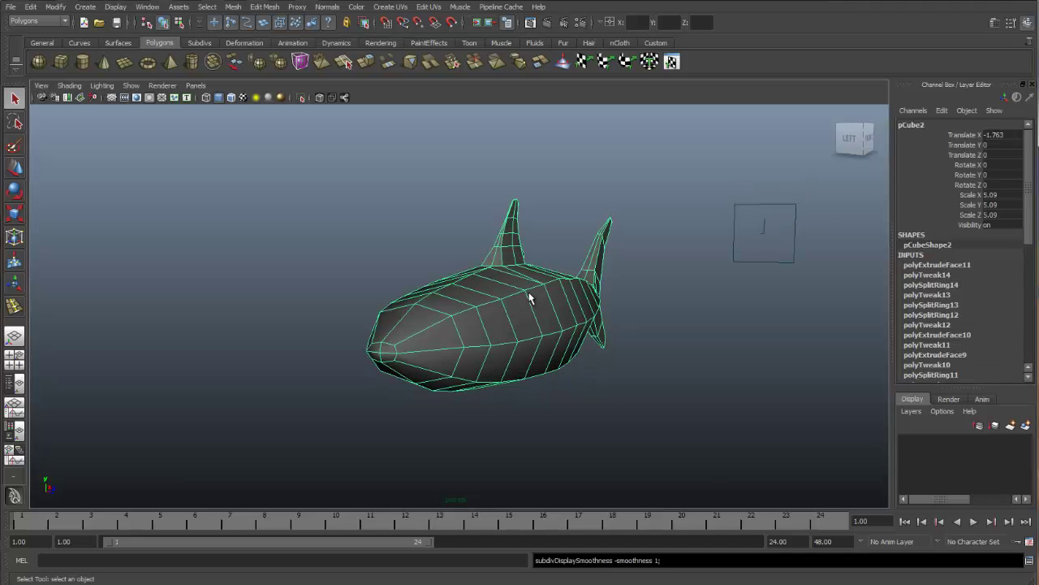
Switch to the Right view in wireframe, fit the shark, and enter Vertex mode.
key("space")
left_click_drag(528, 299, 569, 360)
right_click_drag(568, 360, 524, 343, "alt")
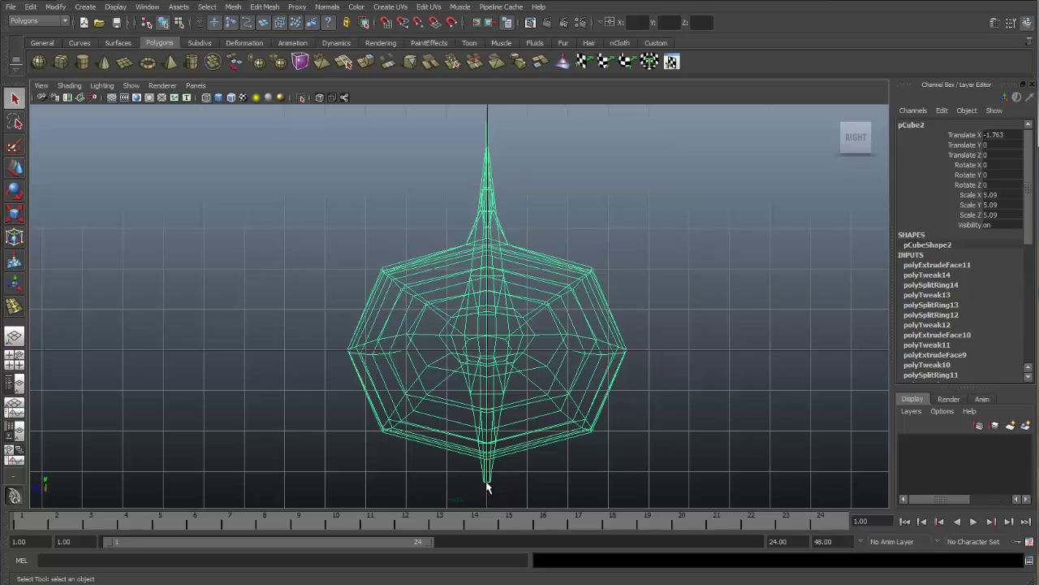
right_click_drag(489, 486, 458, 408)
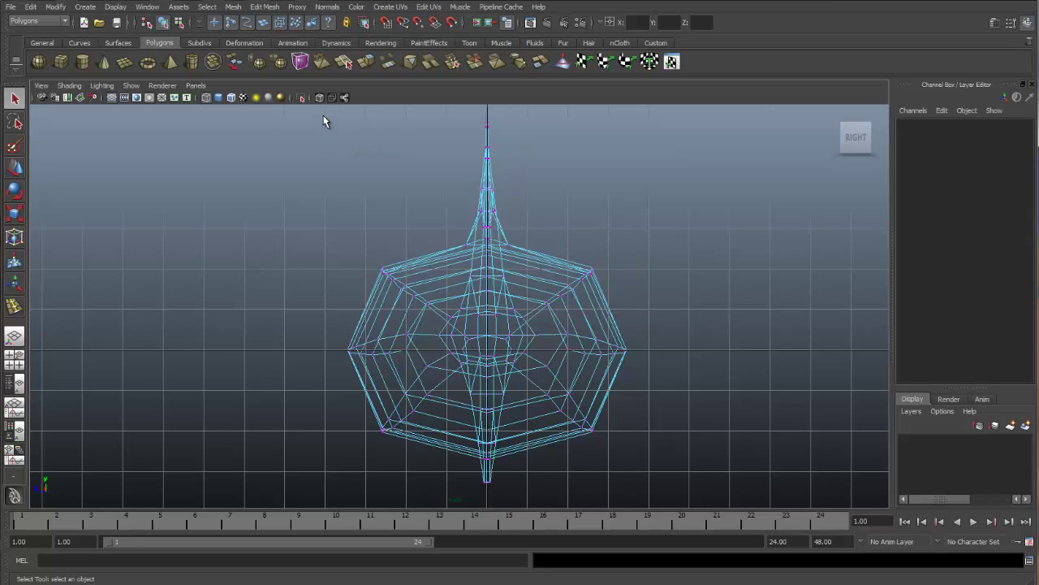
Marquee-select the faces on one half of the shark in the Right view and check them in perspective.
left_click_drag(324, 237, 482, 473)
right_click(458, 441)
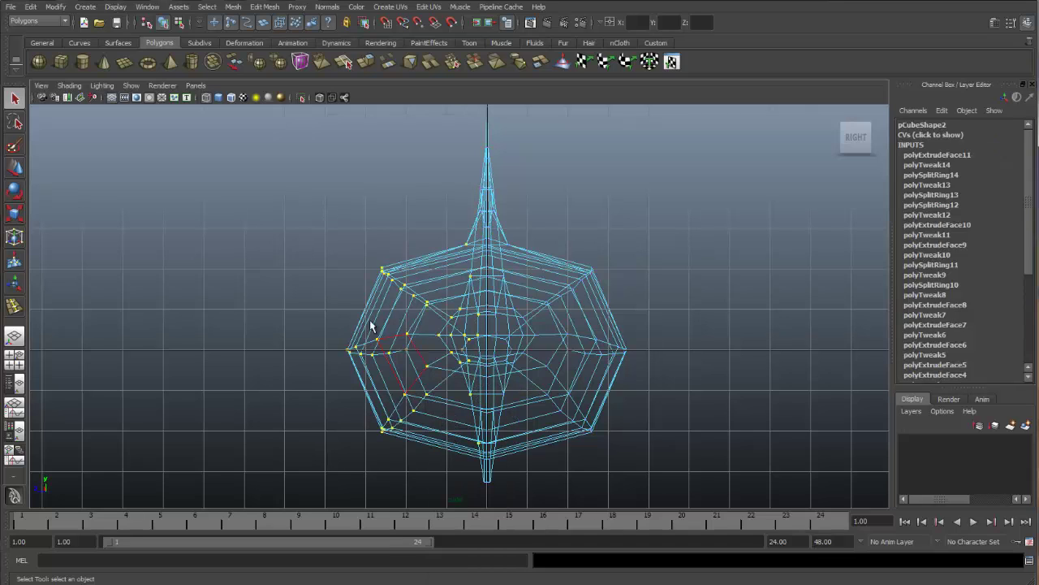
left_click_drag(304, 195, 486, 495)
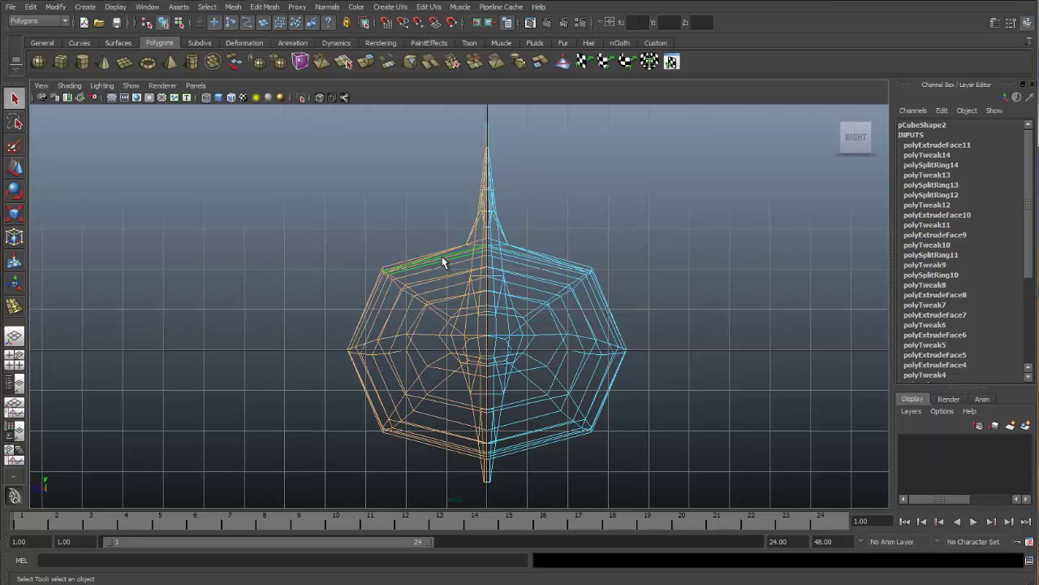
key("space")
key("space")
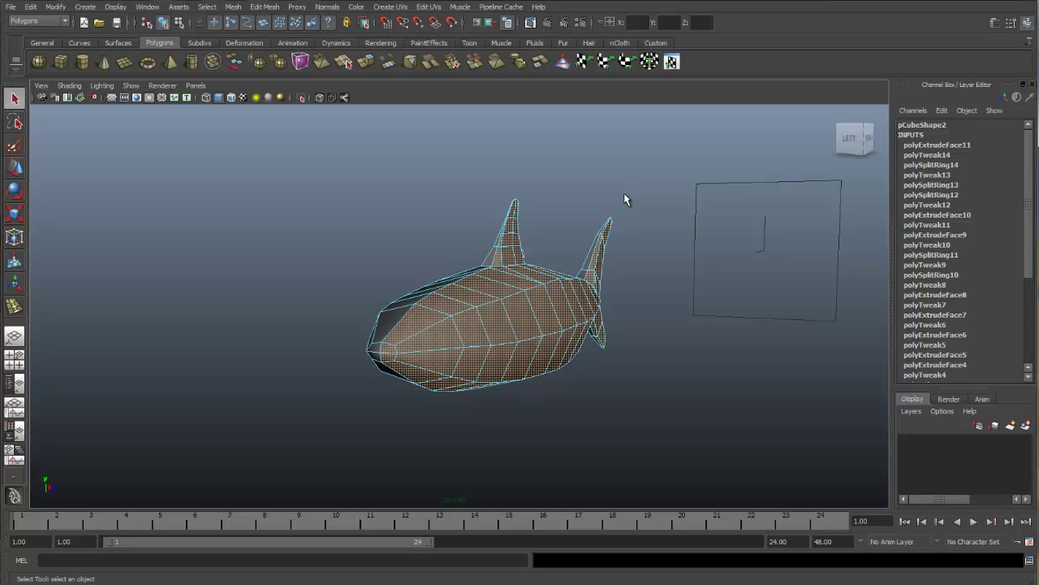
mouse_move(477, 248)
left_mouse_down("alt")
mouse_move(503, 251)
mouse_move(475, 243)
left_mouse_up("alt")
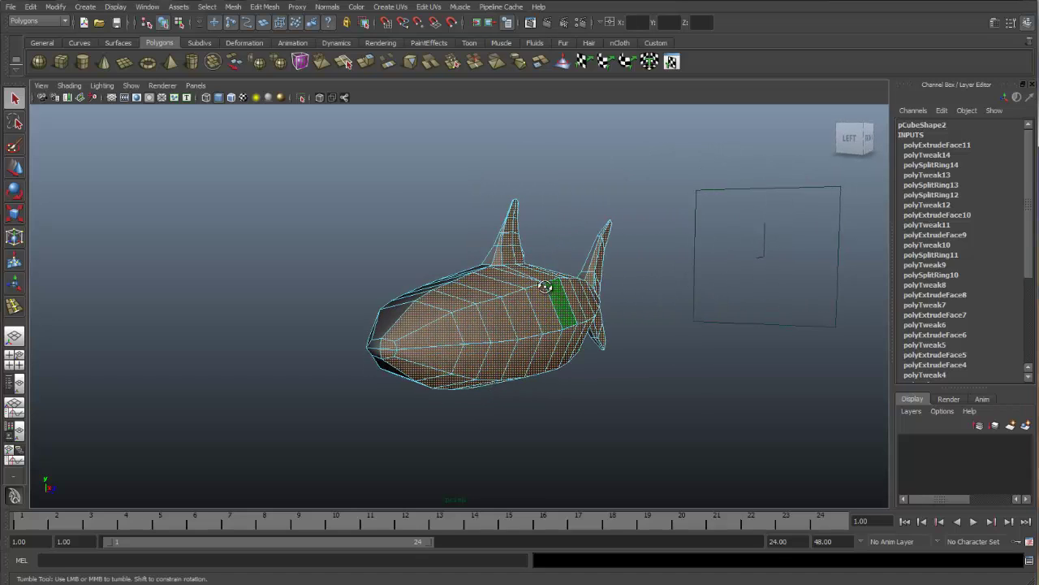
left_click_drag(511, 284, 523, 288, "alt")
key("space")
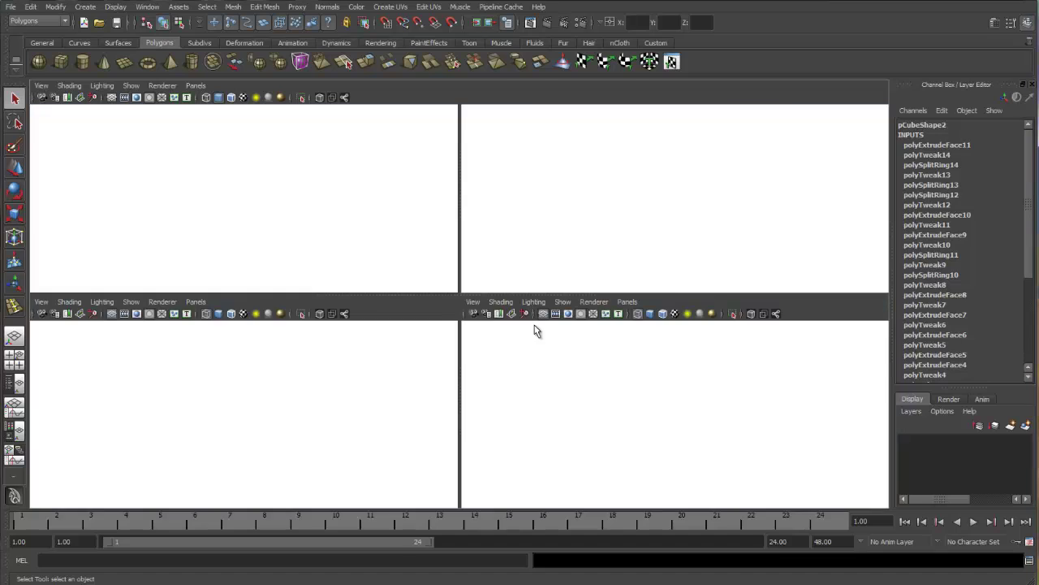
key("space")
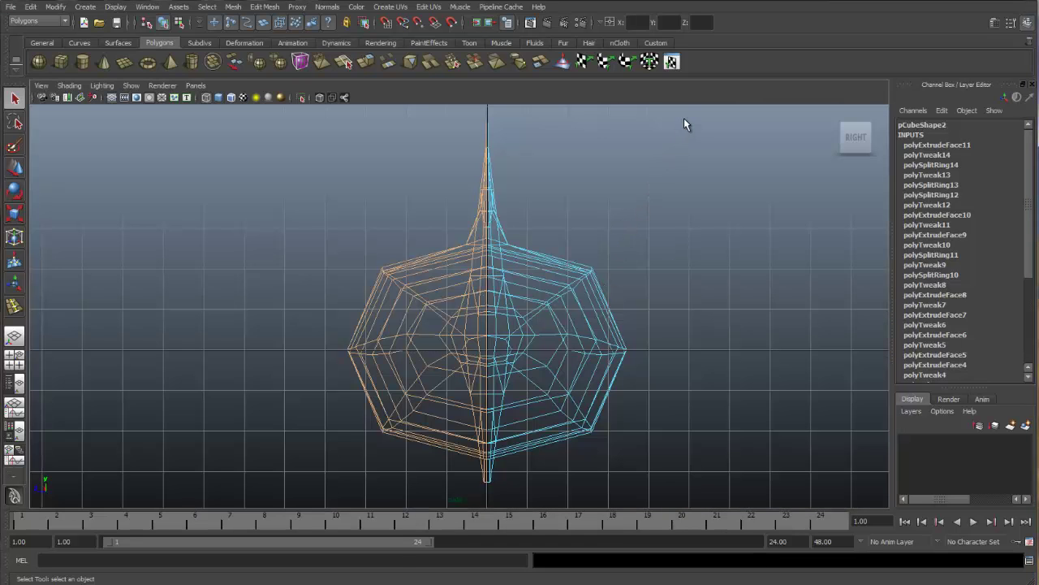
mouse_move(687, 203)
left_mouse_down()
mouse_move(622, 425)
mouse_move(488, 493)
left_mouse_up()
key("space")
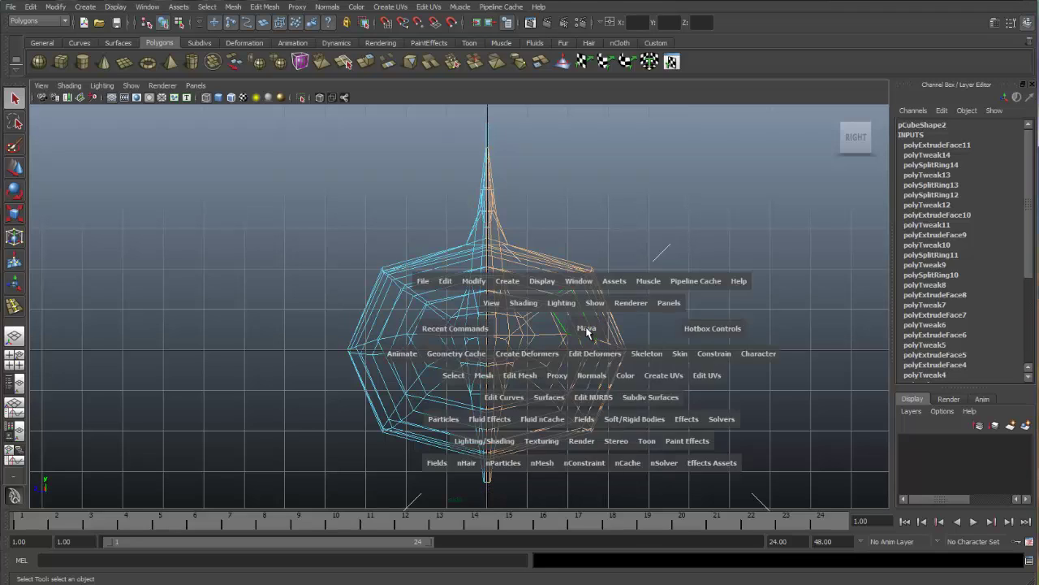
Add the dorsal fin's top face to the face selection in the perspective view.
left_click_drag(671, 212, 773, 198, "alt")
key("space")
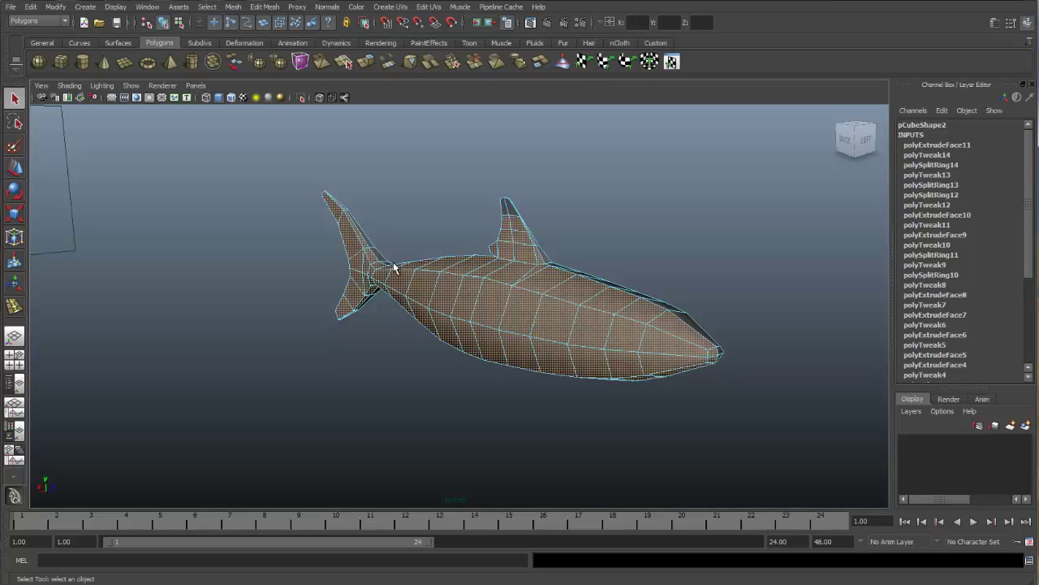
right_click_drag(399, 262, 695, 234, "alt")
left_click_drag(694, 234, 596, 208, "alt")
left_click(586, 205)
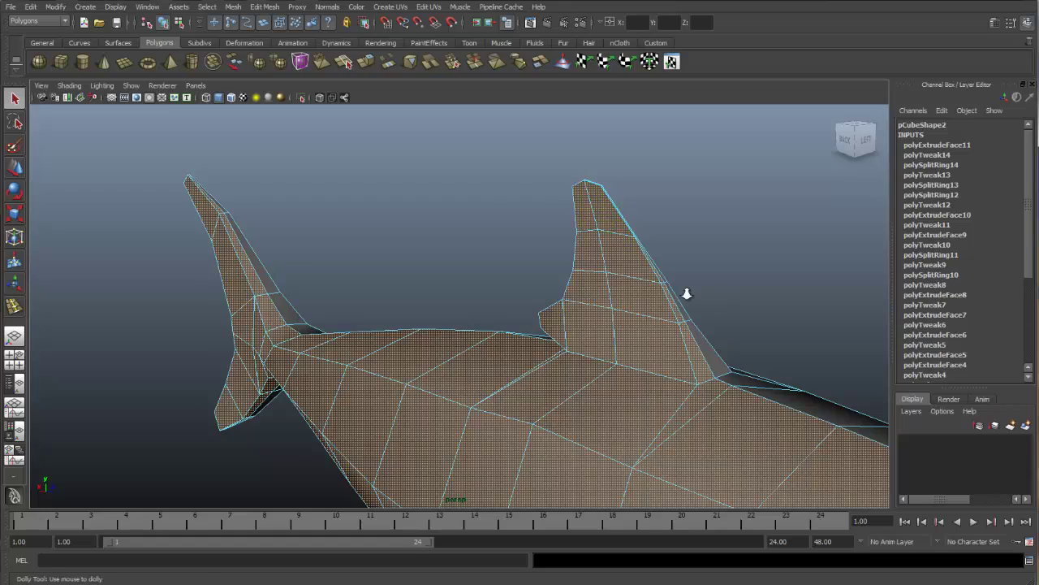
Deselect and zoom in to inspect the remaining half body end-on.
left_click_drag(687, 292, 416, 365, "alt")
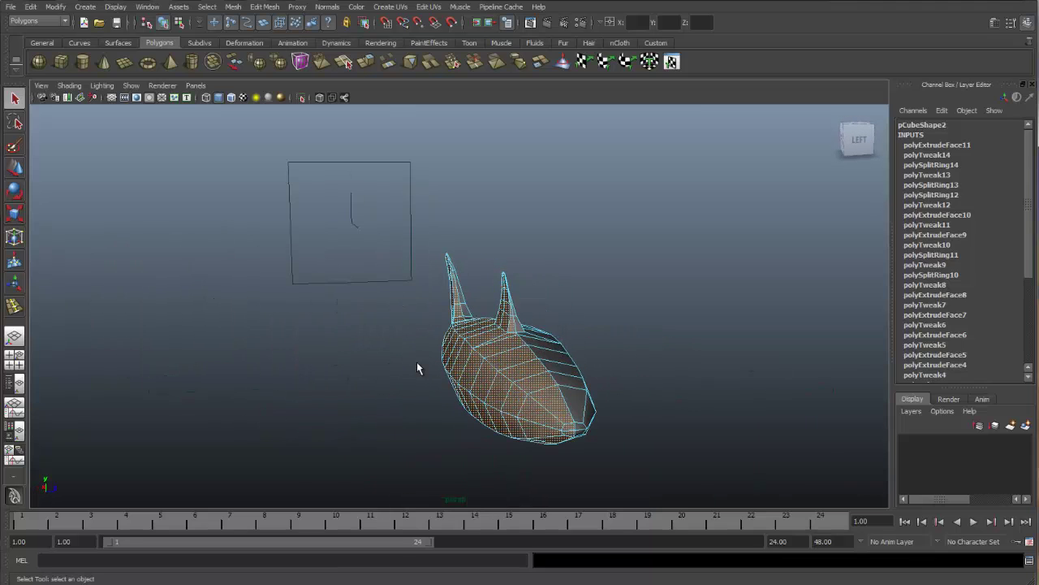
left_click(416, 361)
right_click_drag(375, 333, 733, 269, "alt")
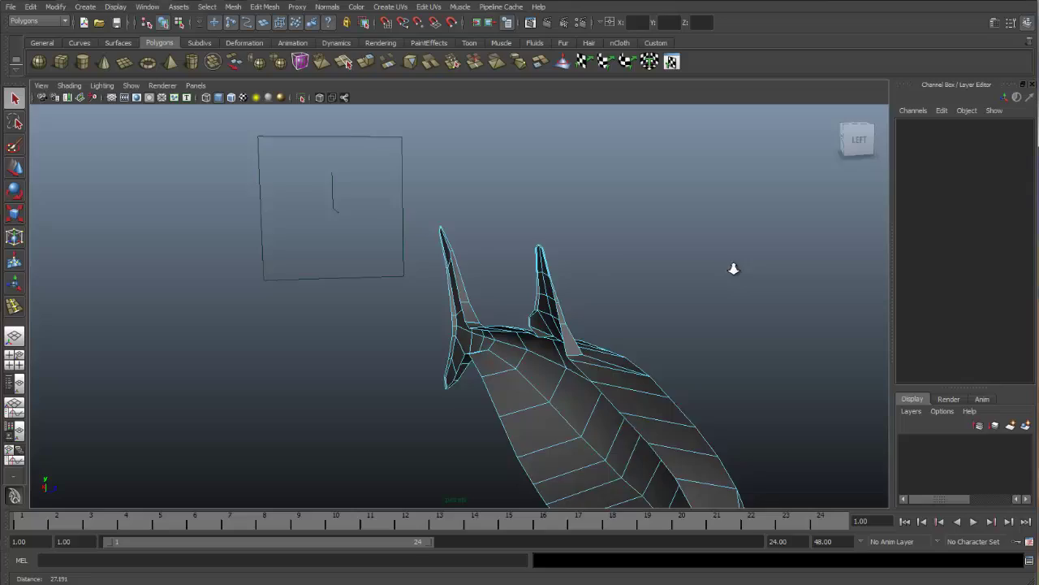
left_click_drag(733, 269, 547, 307, "alt")
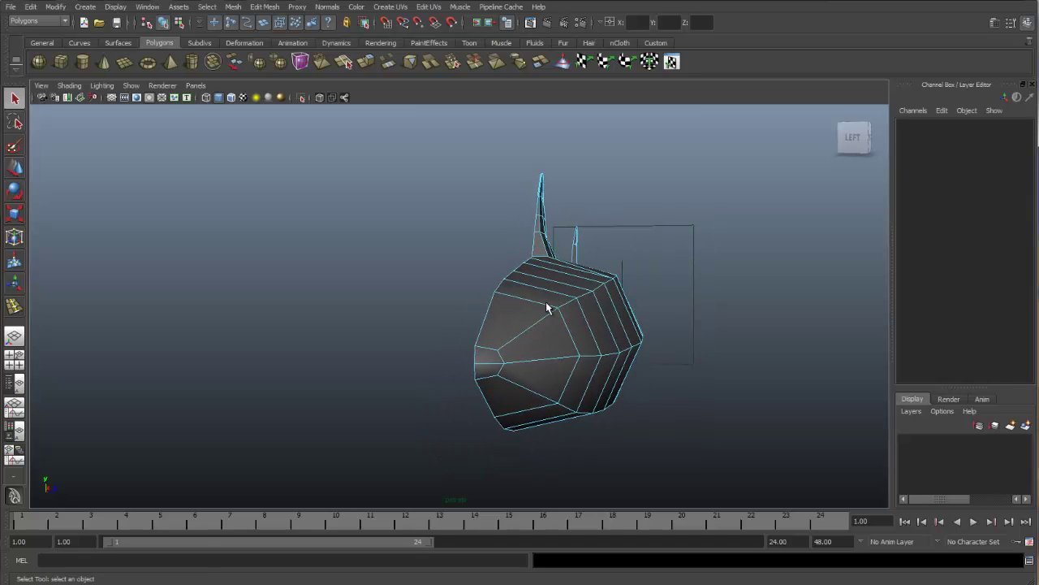
Return to object mode, select the half shark, and bring up the Edit menu.
right_click_drag(545, 307, 598, 287)
left_click(562, 297)
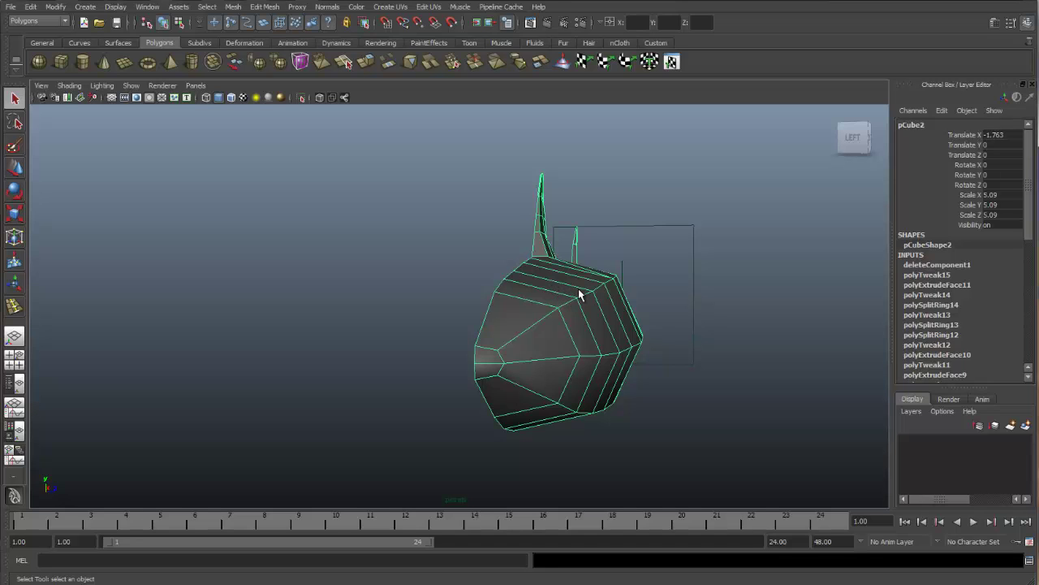
left_click_drag(579, 297, 571, 297, "alt")
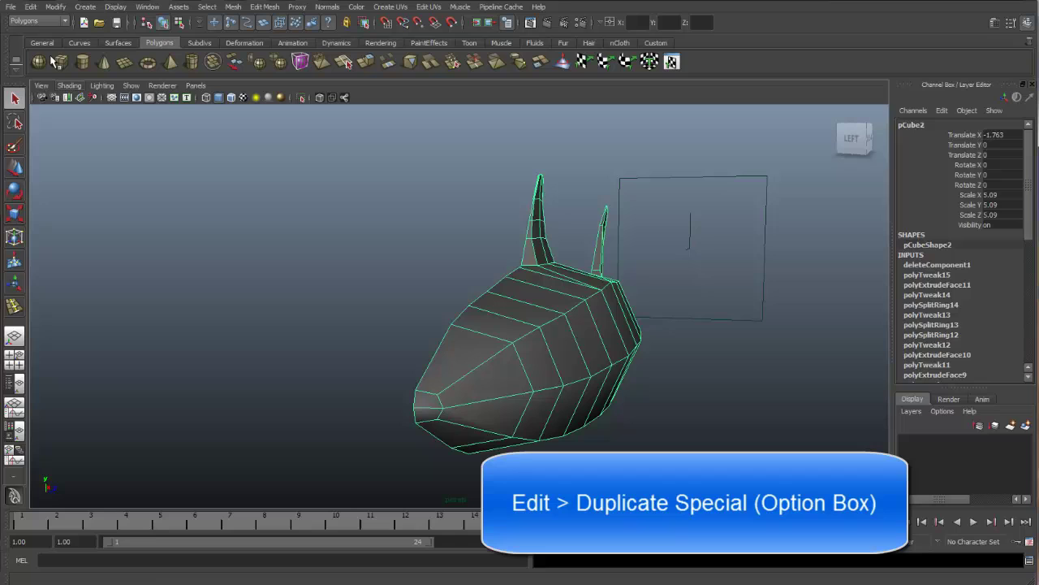
left_click(32, 8)
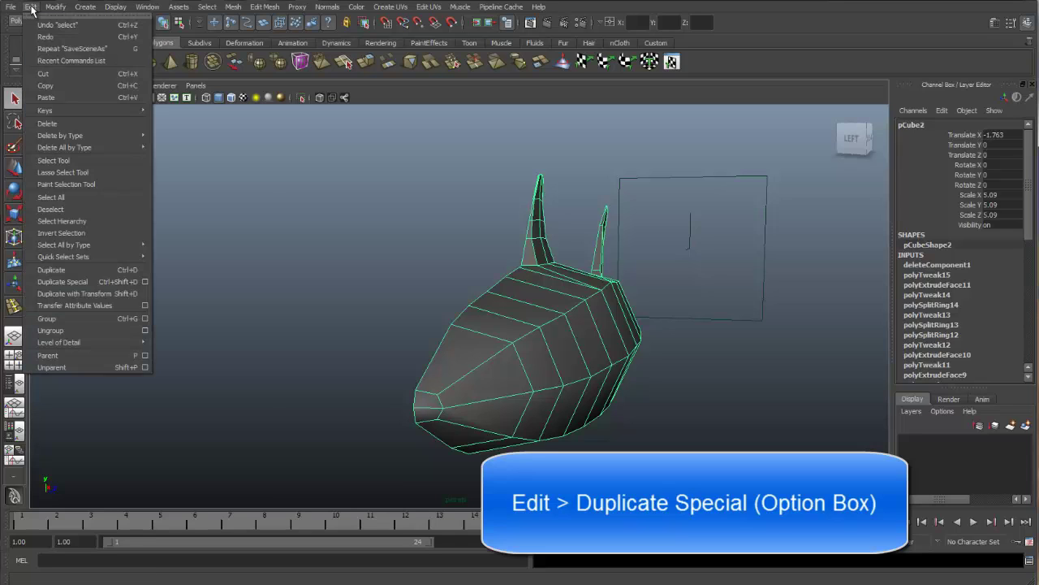
Set Duplicate Special Options to an Instance with Scale Z -1, moving the dialog clear of the mesh.
left_click(144, 281)
left_click_drag(333, 135, 536, 133)
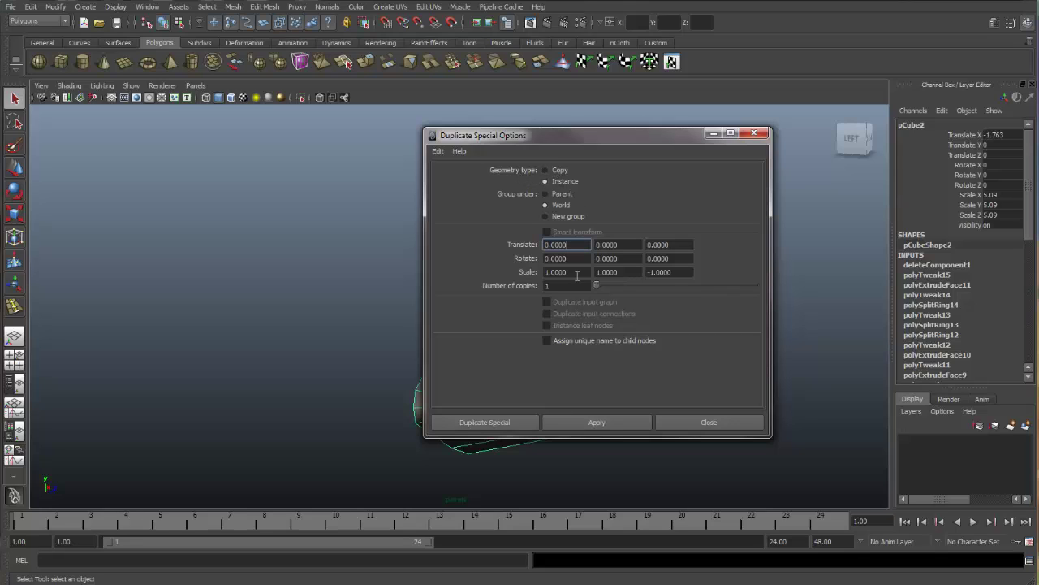
left_click_drag(614, 136, 704, 131)
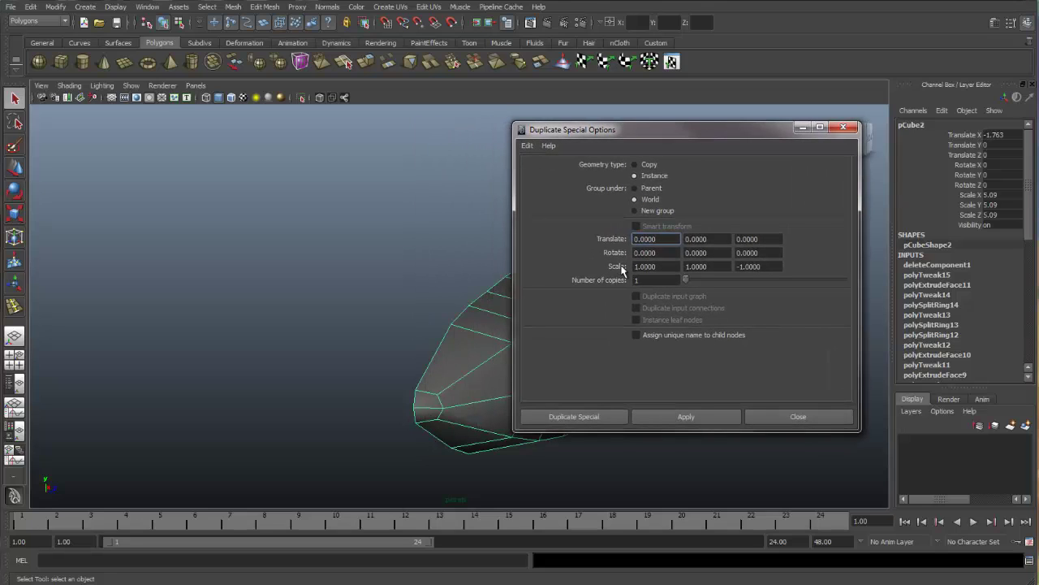
left_click_drag(309, 390, 379, 367, "alt")
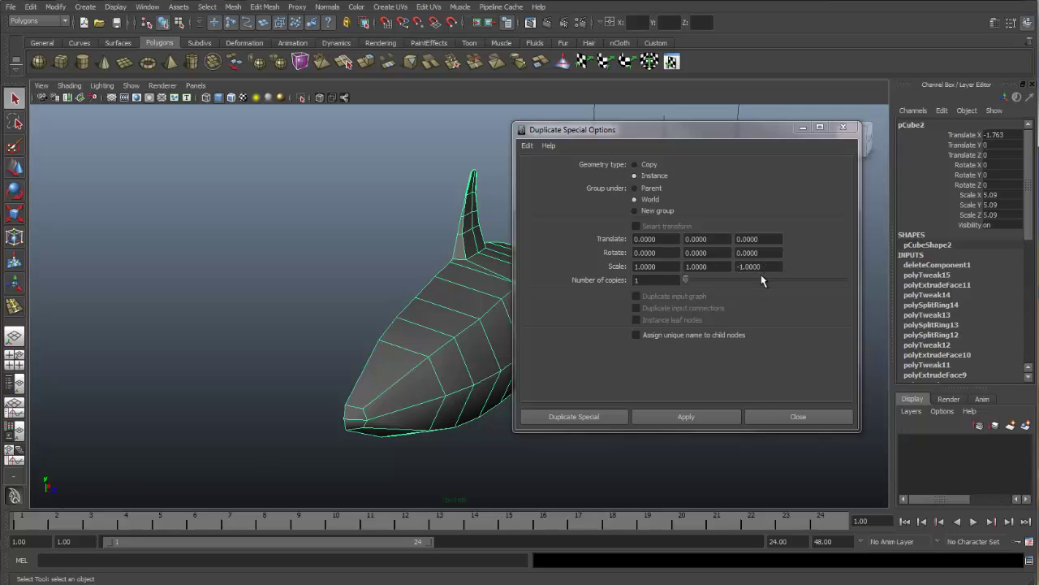
Create the mirrored instance, then show pCube2 in smooth-mesh preview (3) and inspect the full shark.
left_click(590, 417)
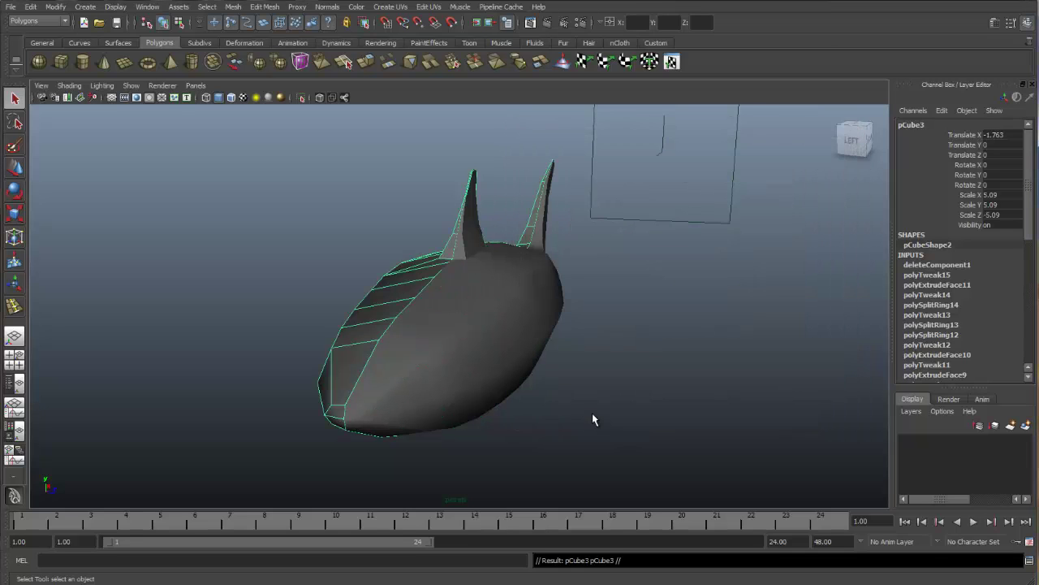
left_click_drag(488, 346, 471, 324, "alt")
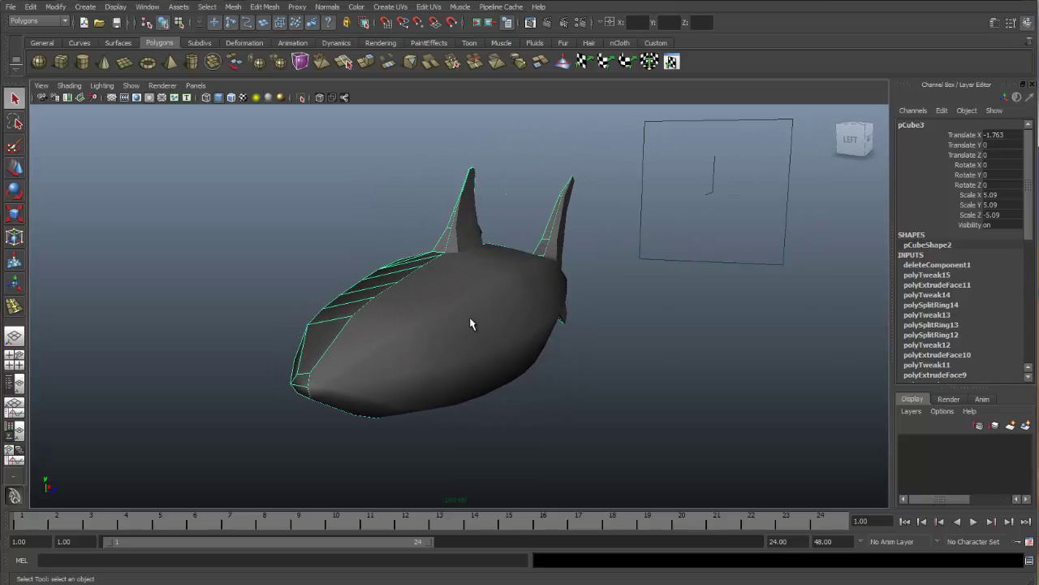
left_click(469, 321)
key("3")
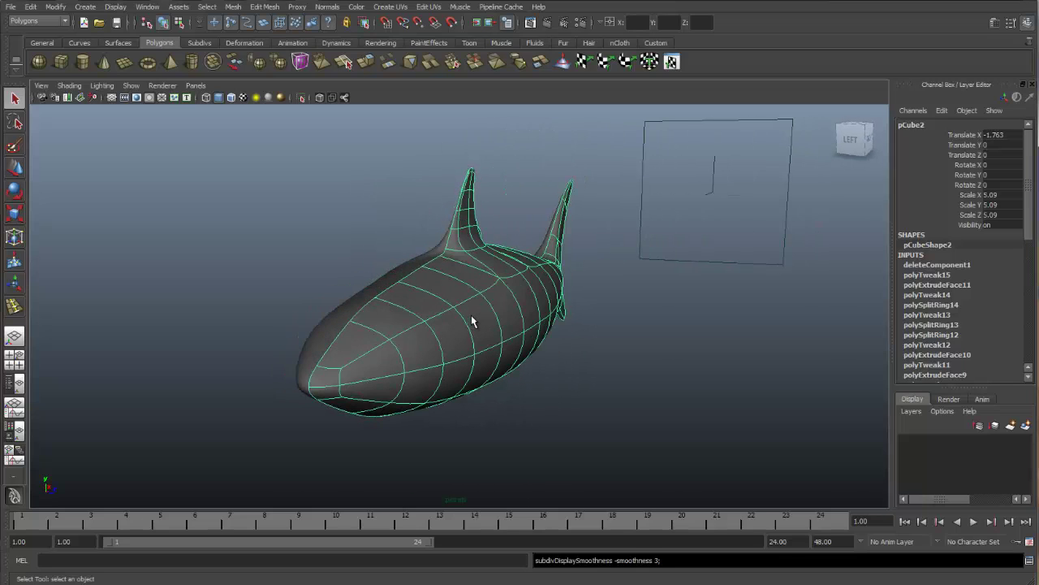
left_click(583, 356)
left_click_drag(531, 354, 442, 355, "alt")
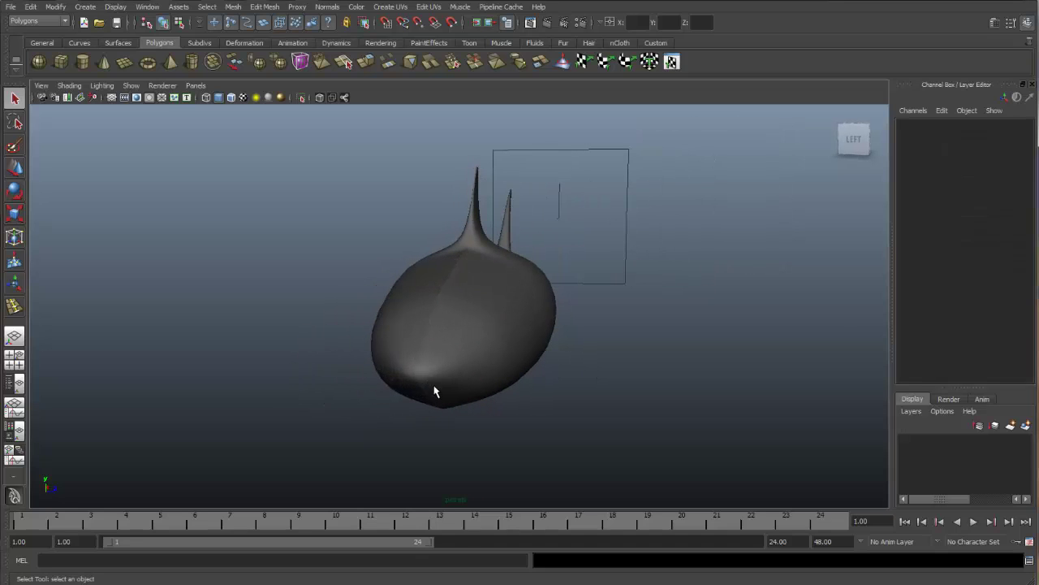
left_click_drag(476, 346, 495, 324, "alt")
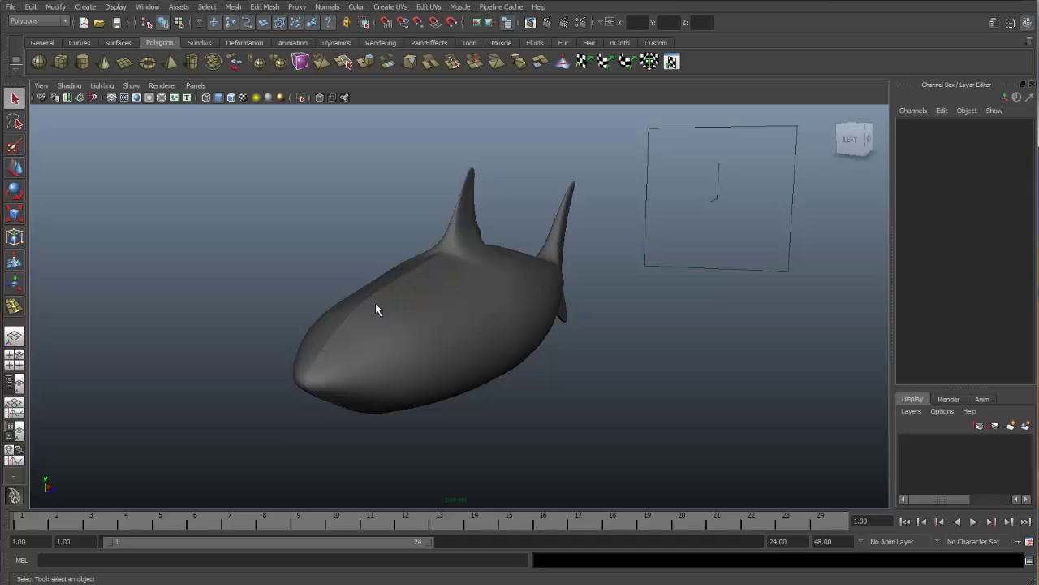
Select a vertex on pCube2, move it with the Move tool, then undo the move.
mouse_move(482, 326)
left_mouse_down("alt")
mouse_move(469, 325)
mouse_move(498, 325)
left_mouse_up("alt")
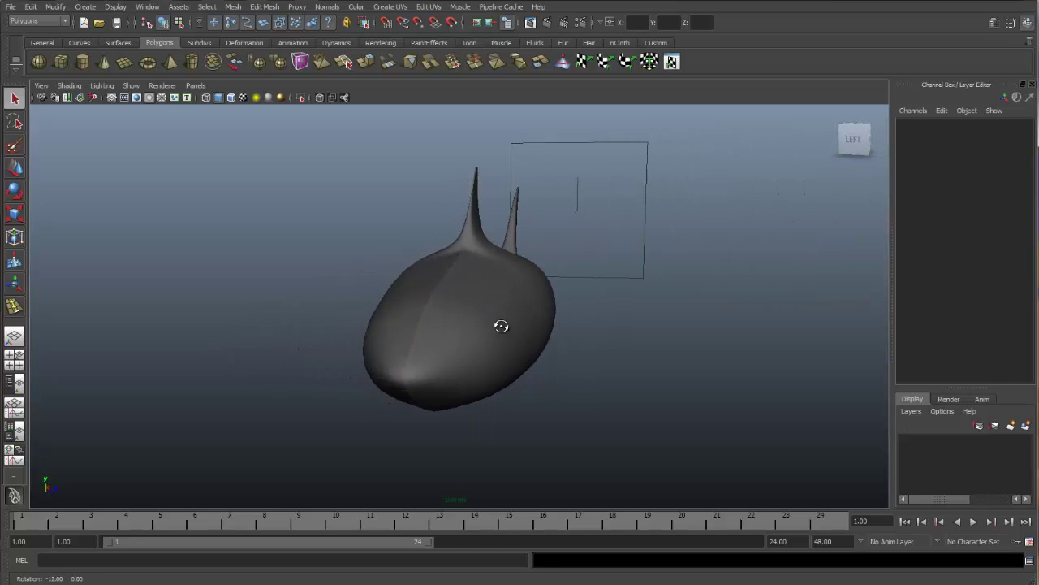
left_click(488, 302)
right_click_drag(488, 302, 463, 304)
left_click(503, 299)
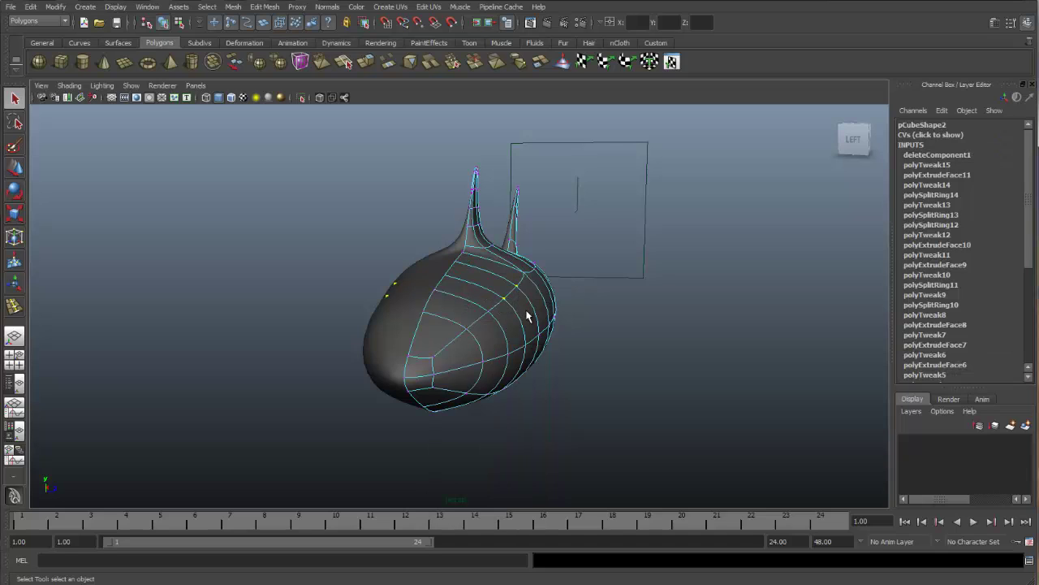
key("w")
left_click_drag(485, 331, 488, 331, "alt")
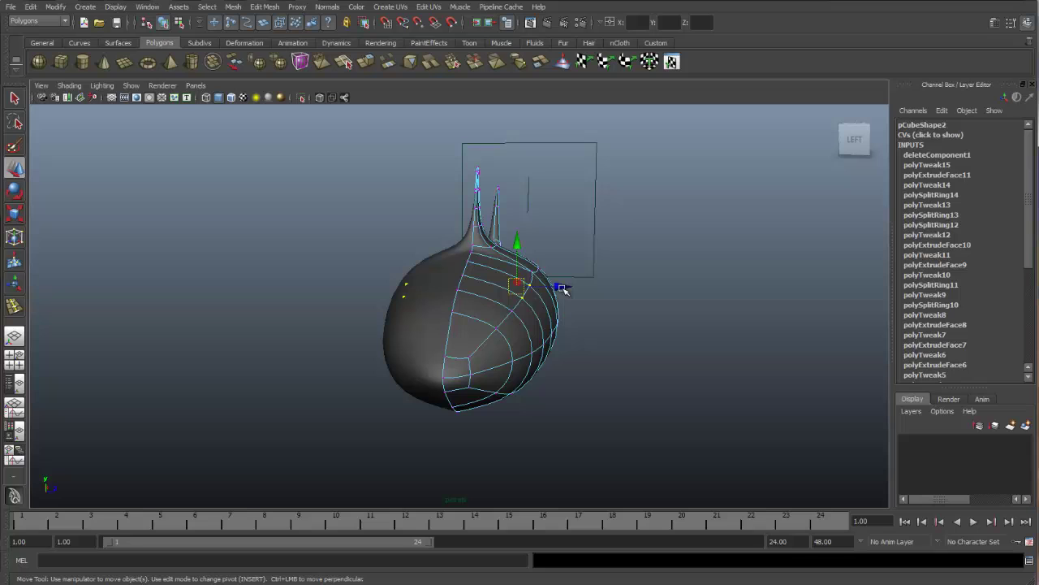
mouse_move(520, 284)
left_mouse_down()
mouse_move(546, 264)
mouse_move(617, 273)
mouse_move(549, 268)
mouse_move(532, 282)
mouse_move(656, 257)
mouse_move(607, 244)
mouse_move(542, 279)
mouse_move(661, 283)
mouse_move(592, 274)
mouse_move(536, 290)
left_mouse_up()
key("ctrl+z")
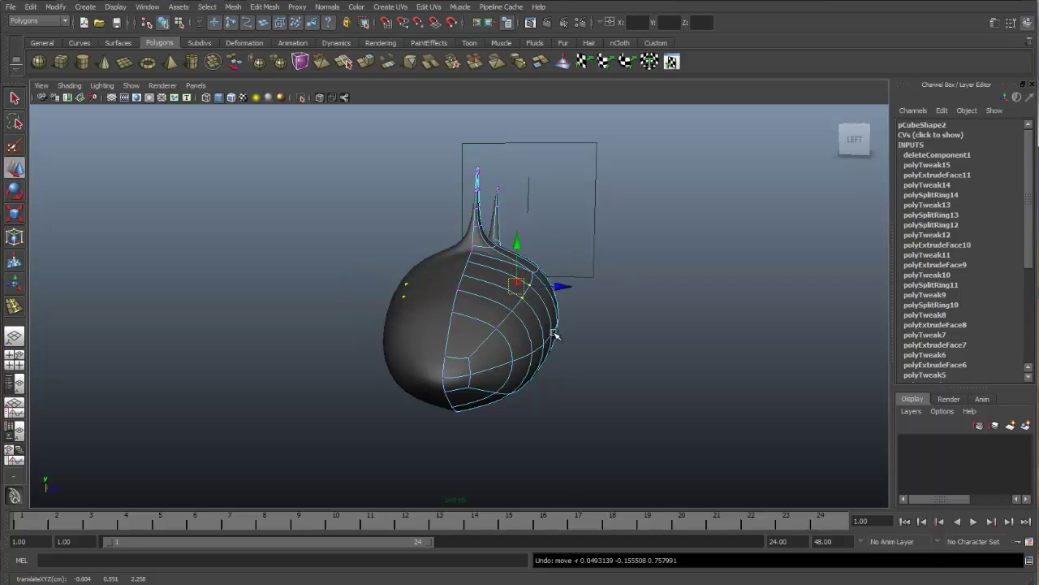
Return to Object Mode, set pCube2 back to low-poly display (1), and switch to the Select tool (Q).
left_click_drag(542, 326, 479, 357, "alt")
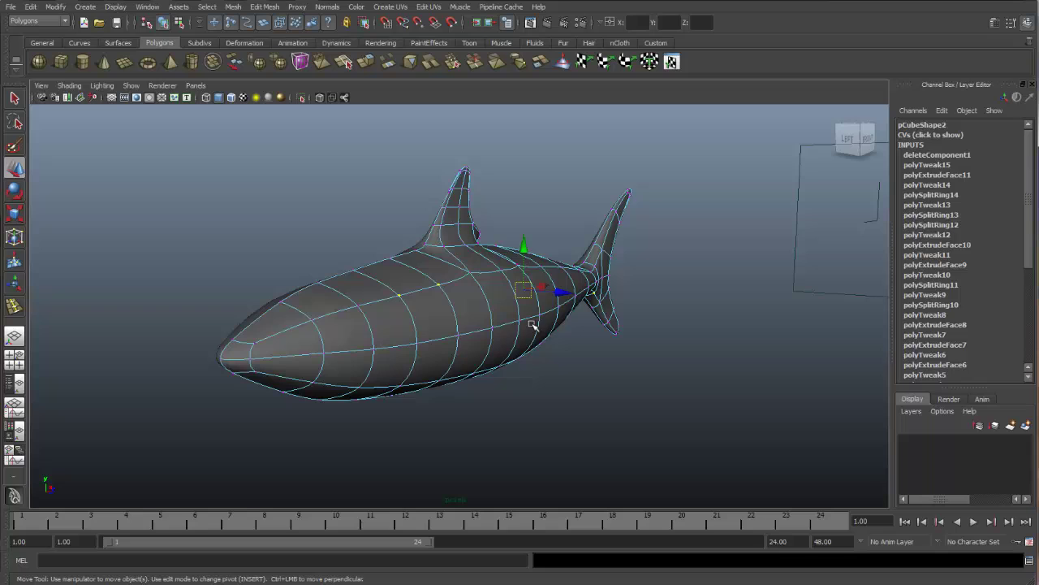
left_click_drag(546, 323, 582, 316, "alt")
left_click_drag(511, 340, 532, 328, "alt")
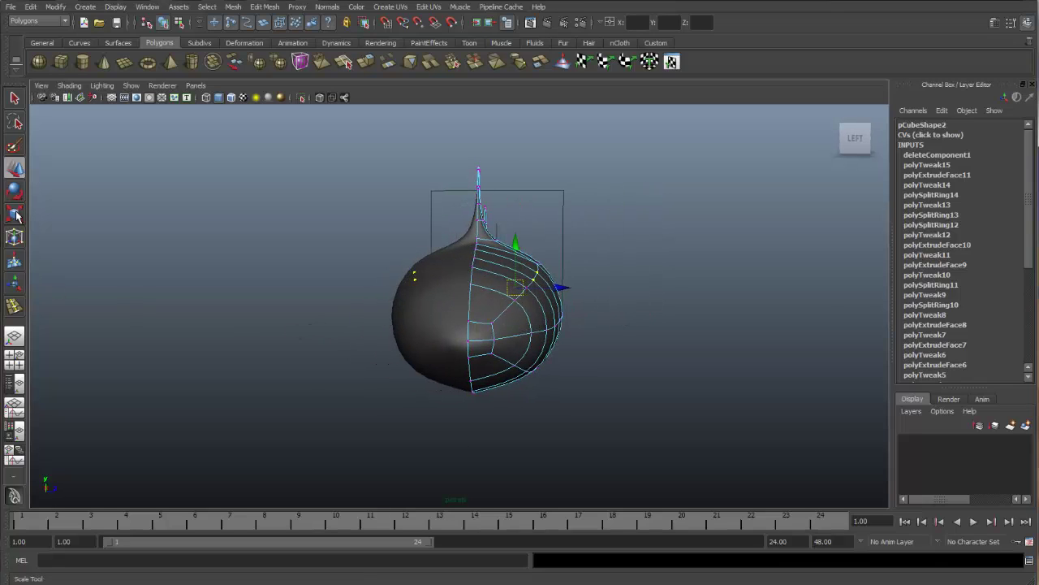
left_click(15, 168)
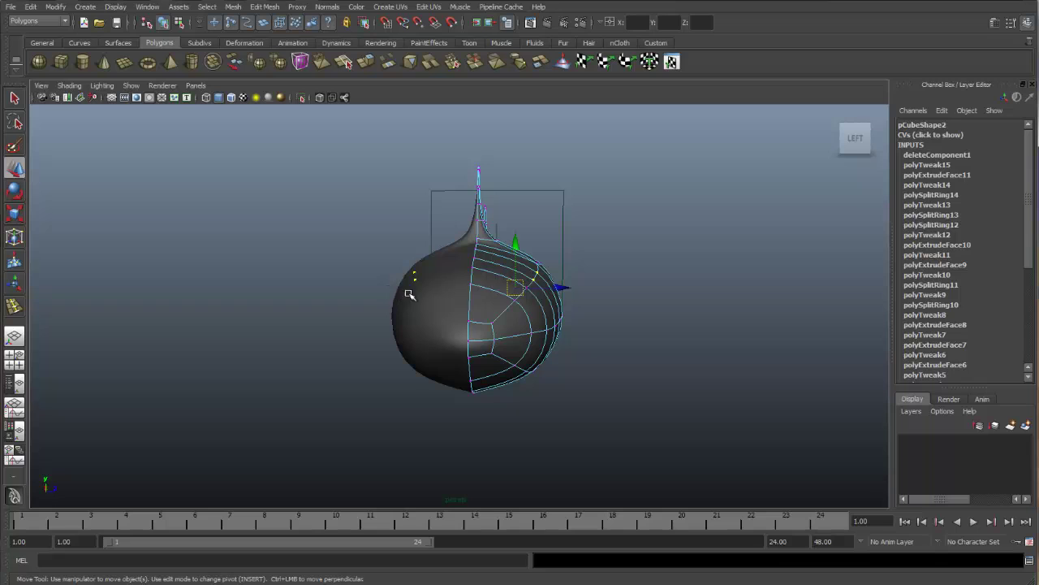
right_click_drag(489, 300, 546, 287)
left_click_drag(546, 287, 484, 269, "alt")
left_click(486, 270)
key("1")
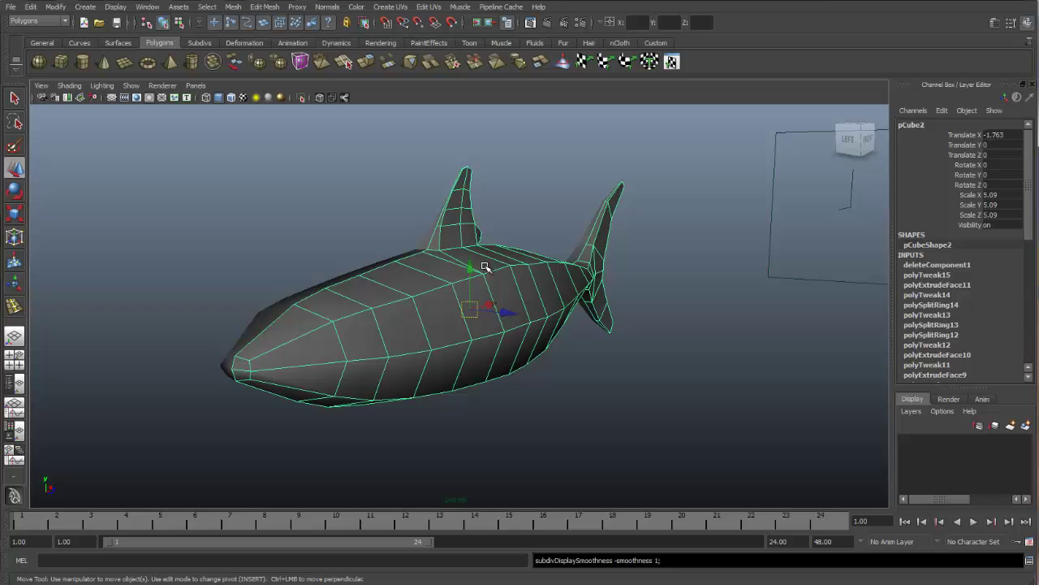
key("q")
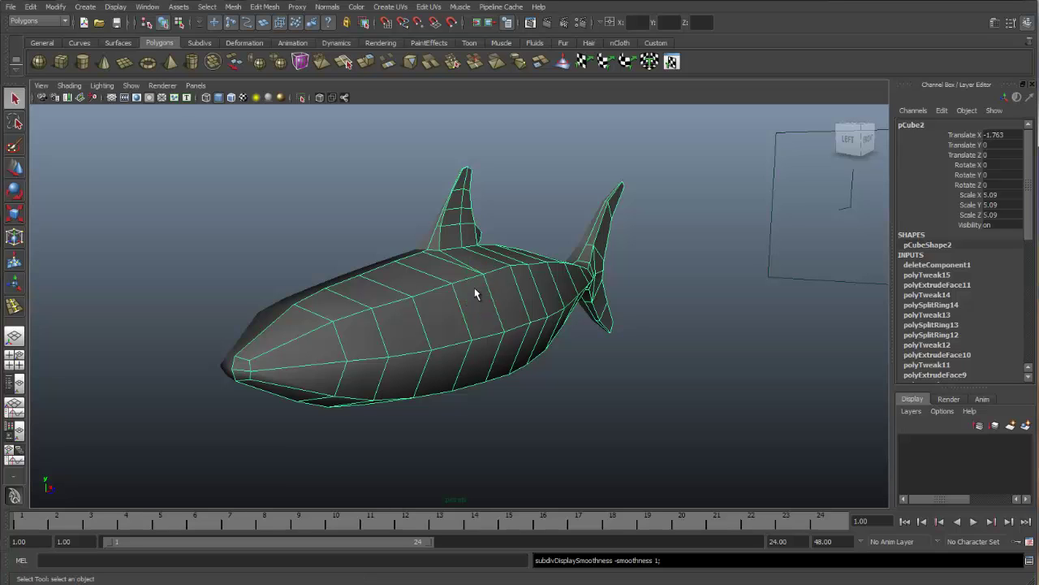
left_click_drag(475, 293, 475, 298, "alt")
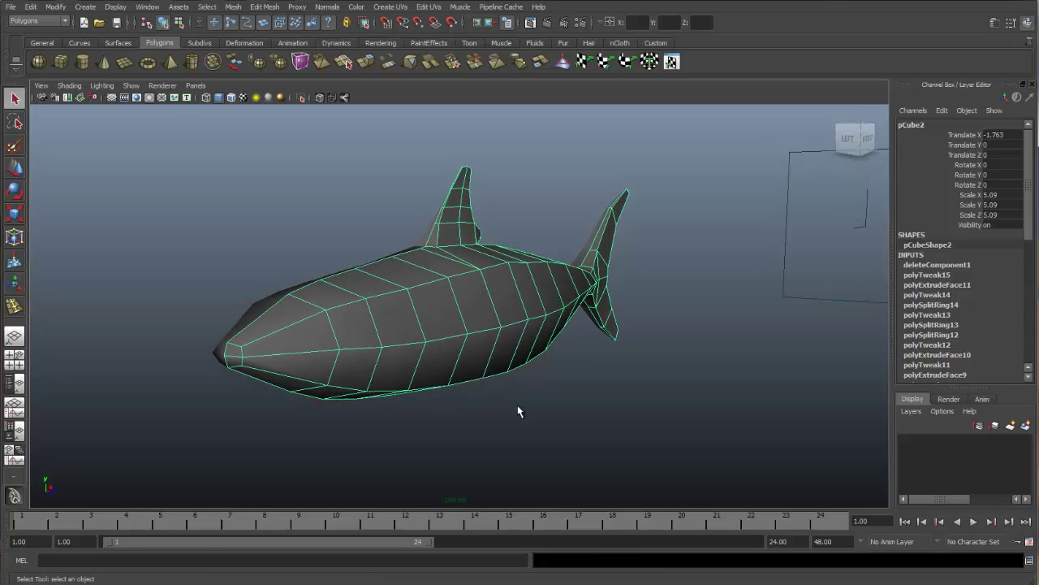